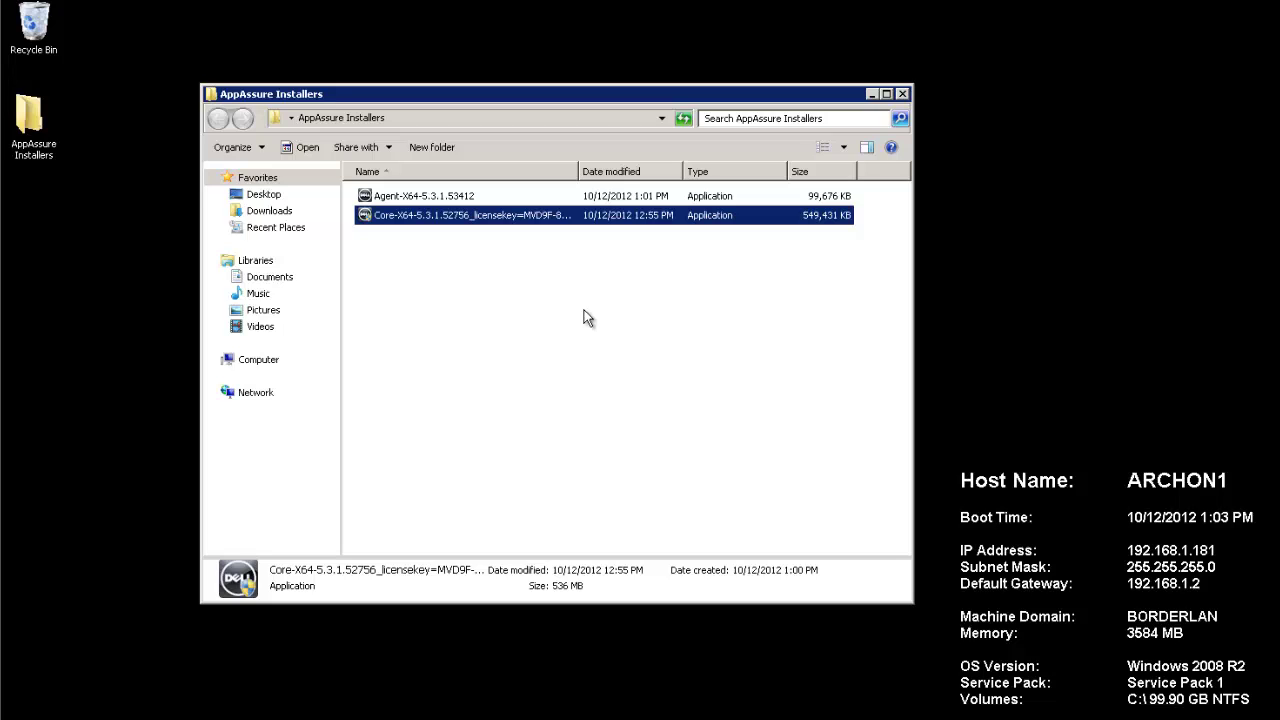
- Launch the AppAssure Core installer, accept the license terms and reach the Prerequisites page
double_click(431, 223)
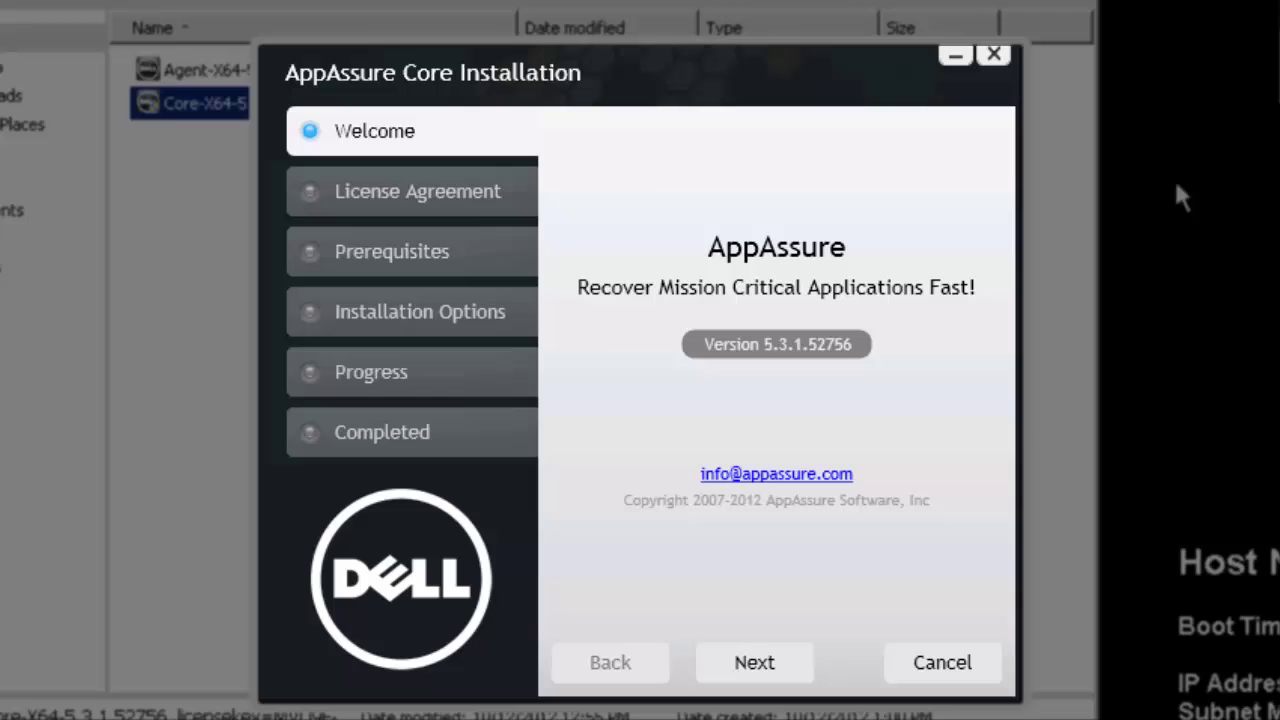
click(755, 664)
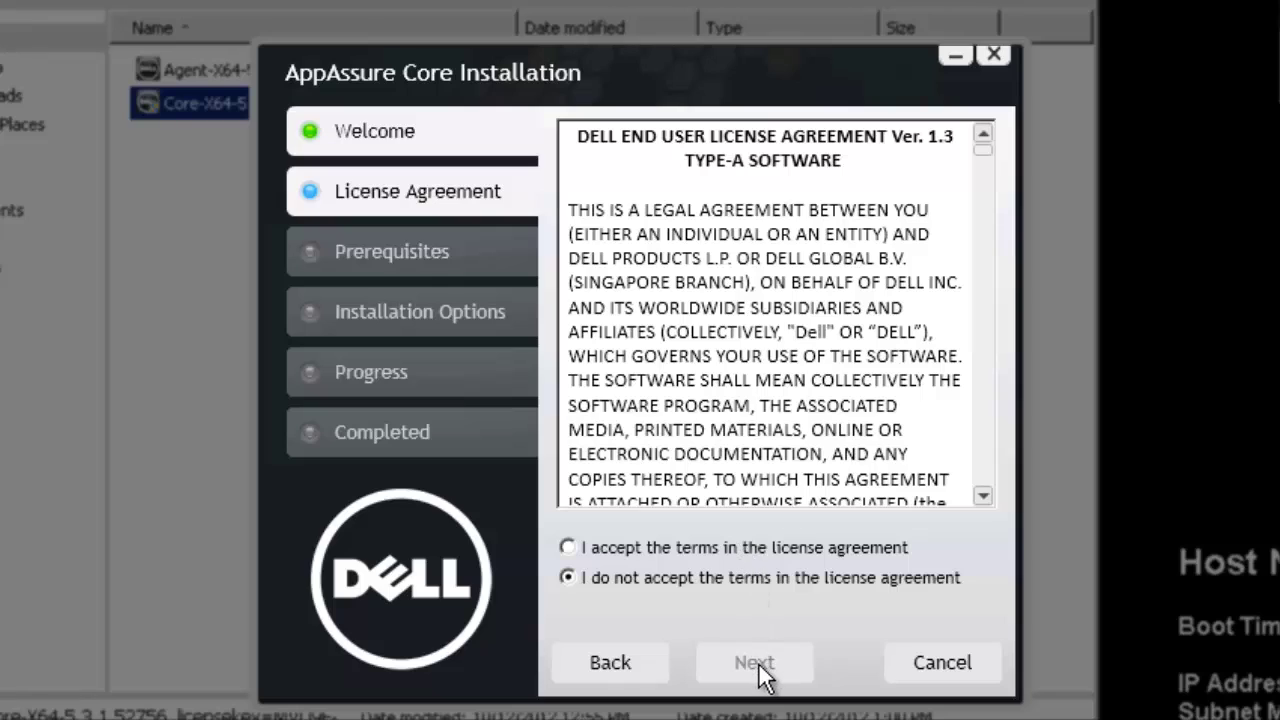
key(Up)
click(771, 665)
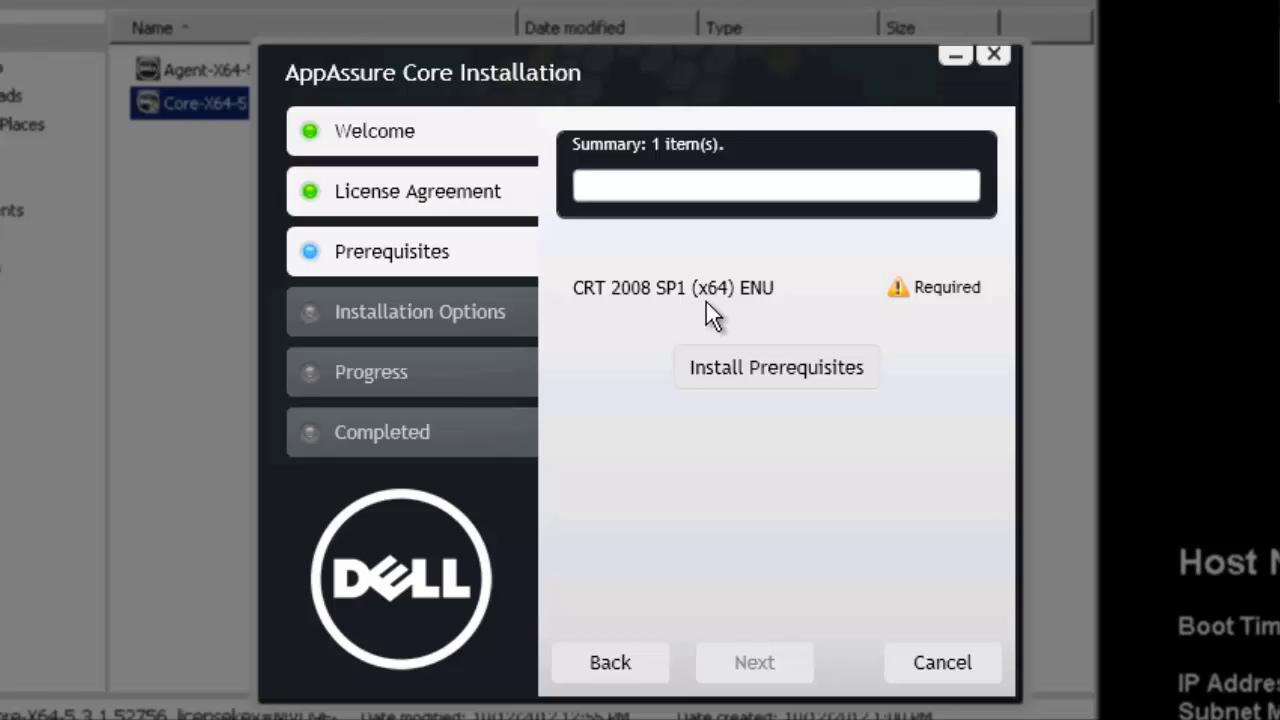
- Install the CRT 2008 SP1 (x64) ENU prerequisite and view details showing it Completed
click(774, 368)
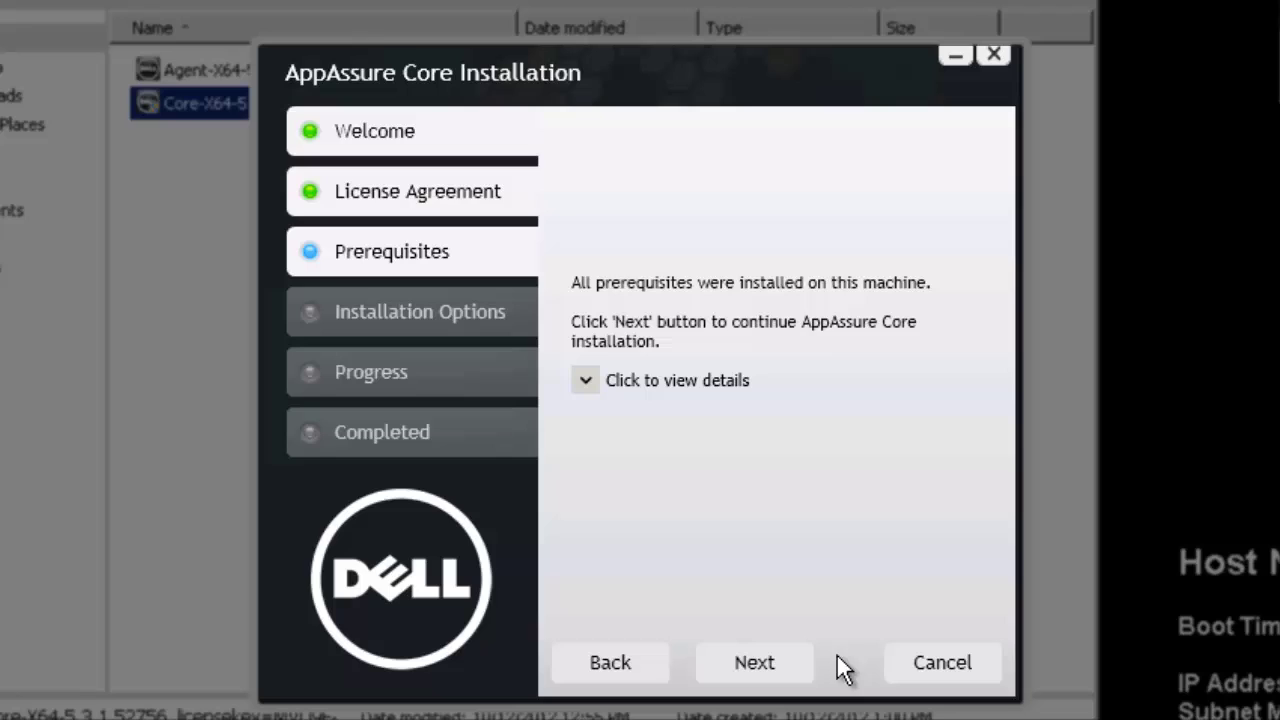
click(586, 382)
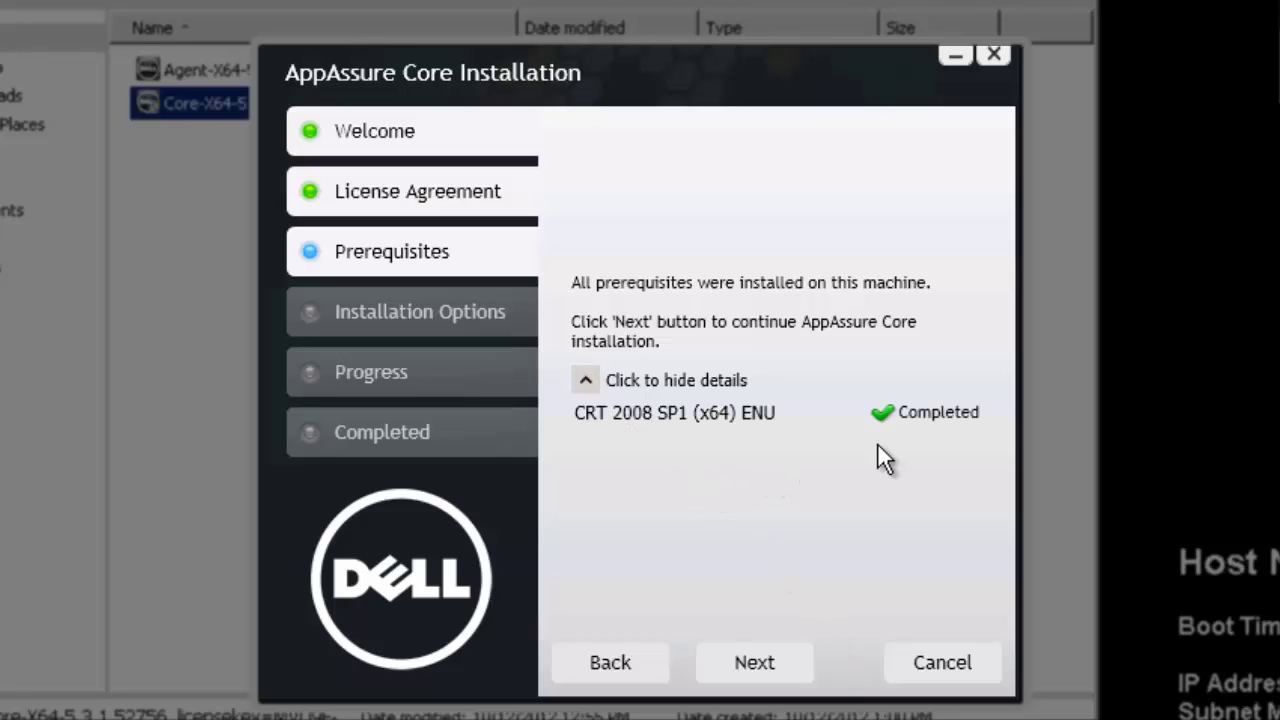
- Keep destination C:\Program Files\AppRecovery\Core and port 8006, then start installing Core
click(774, 660)
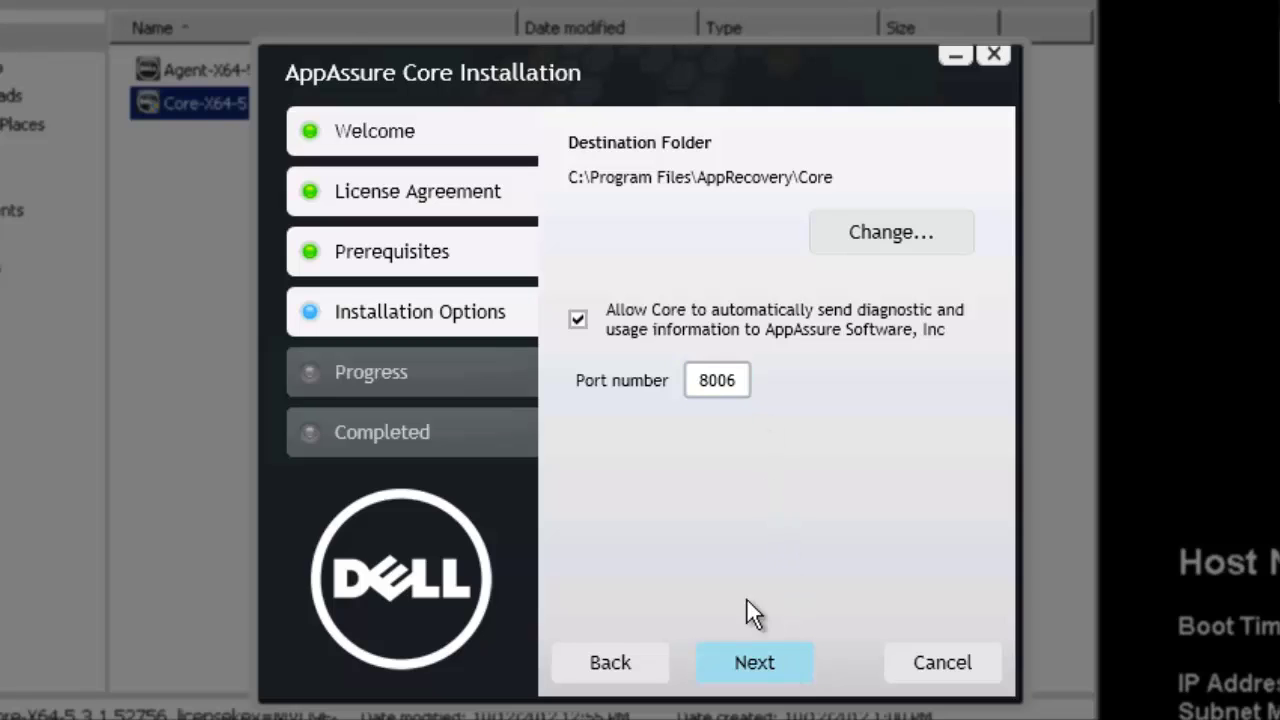
click(757, 666)
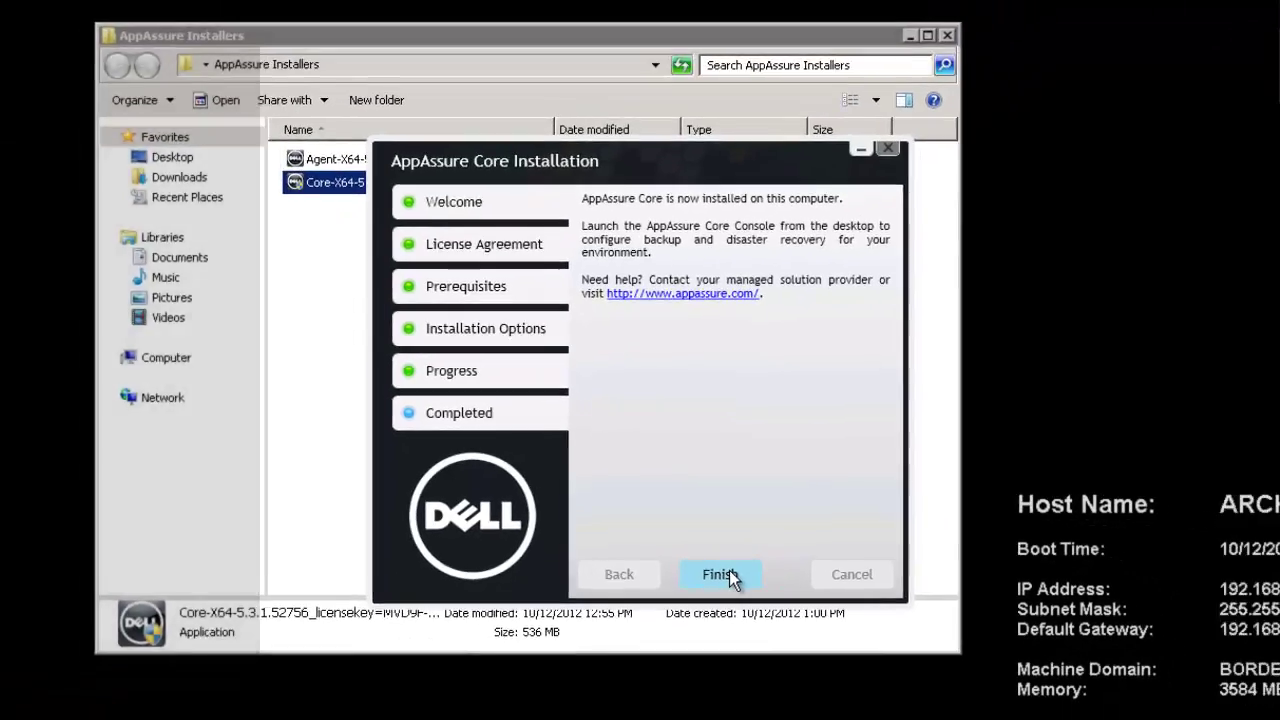
- Finish and close the installer once AppAssure Core reports it is installed
click(755, 637)
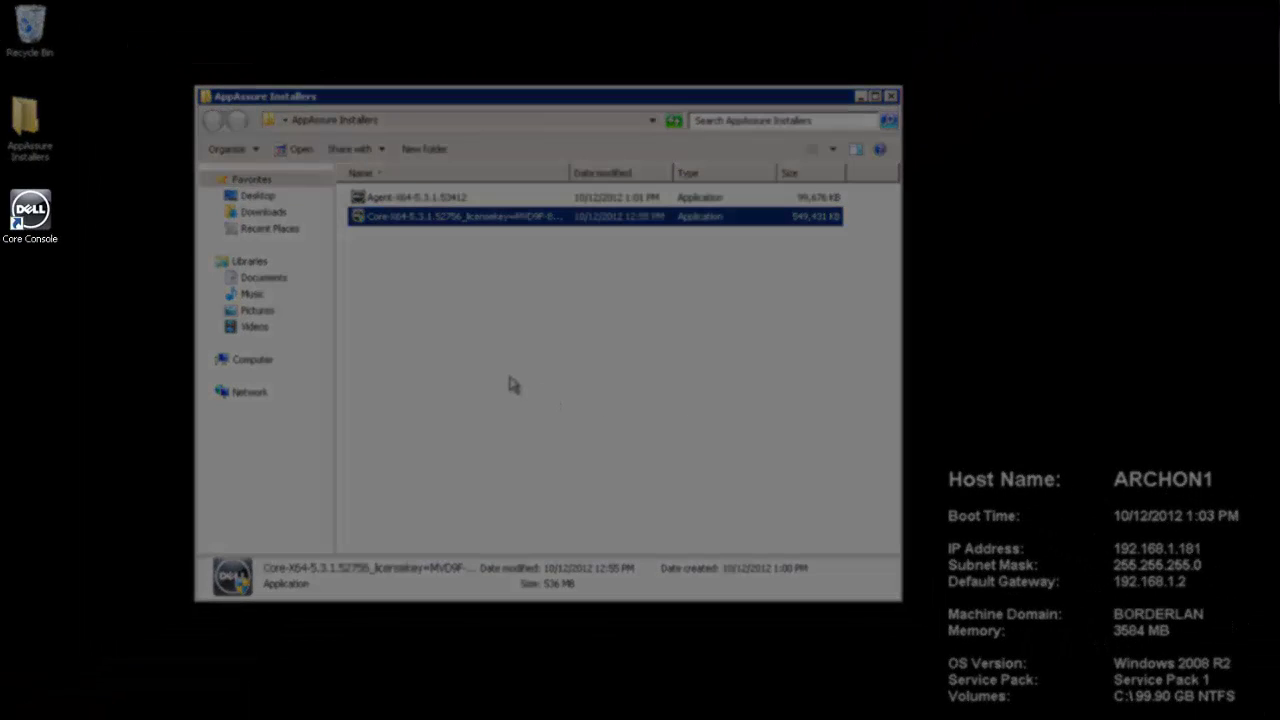
- Launch the Core Console desktop shortcut so Internet Explorer opens the archon1 console
click(512, 385)
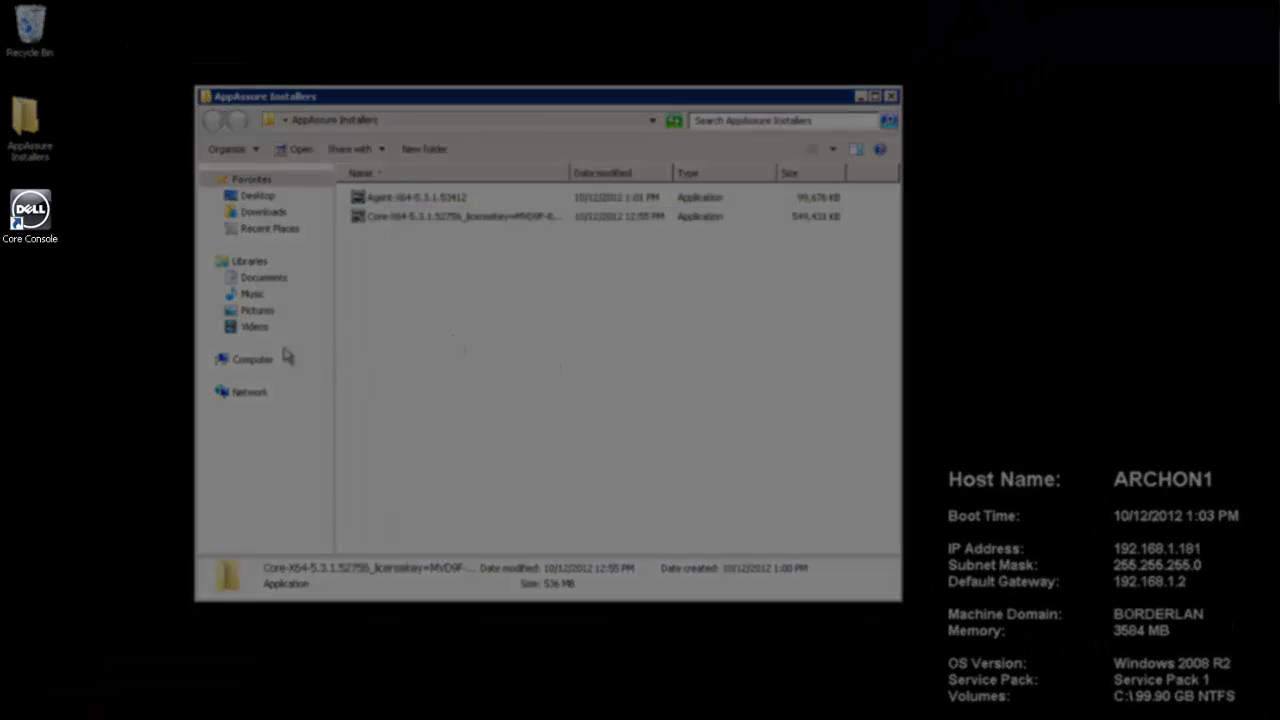
click(32, 210)
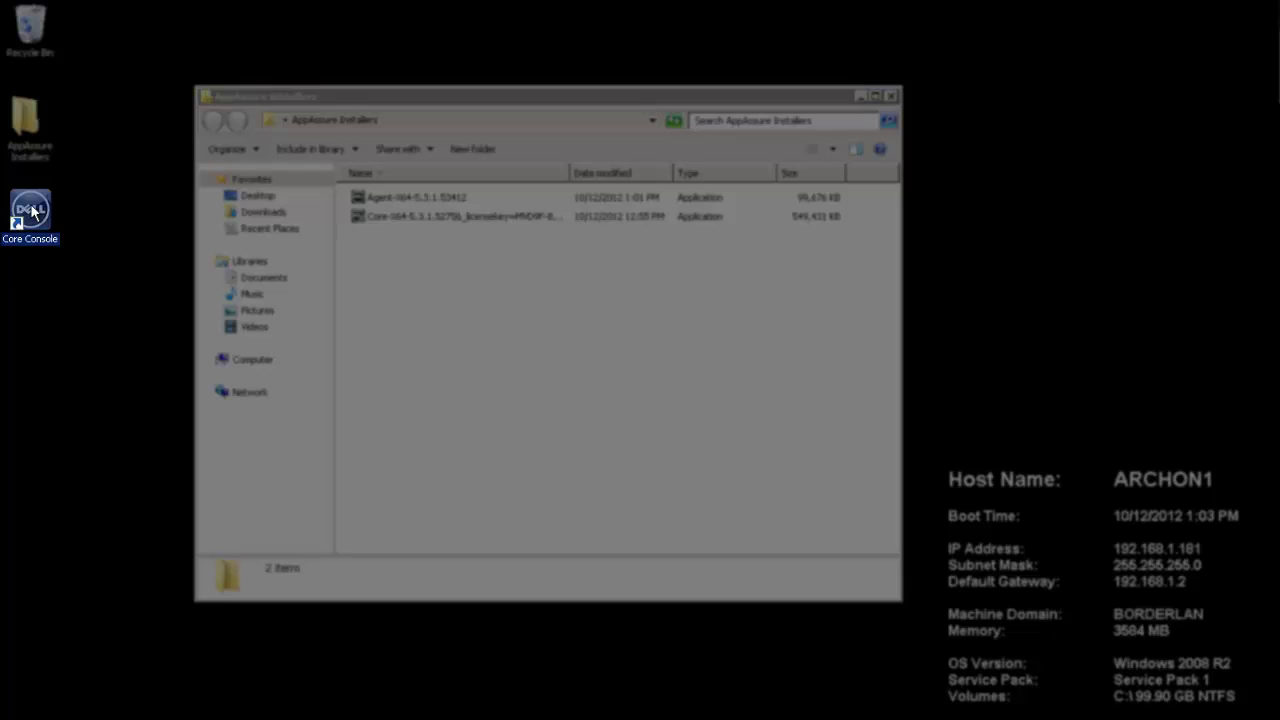
double_click(32, 210)
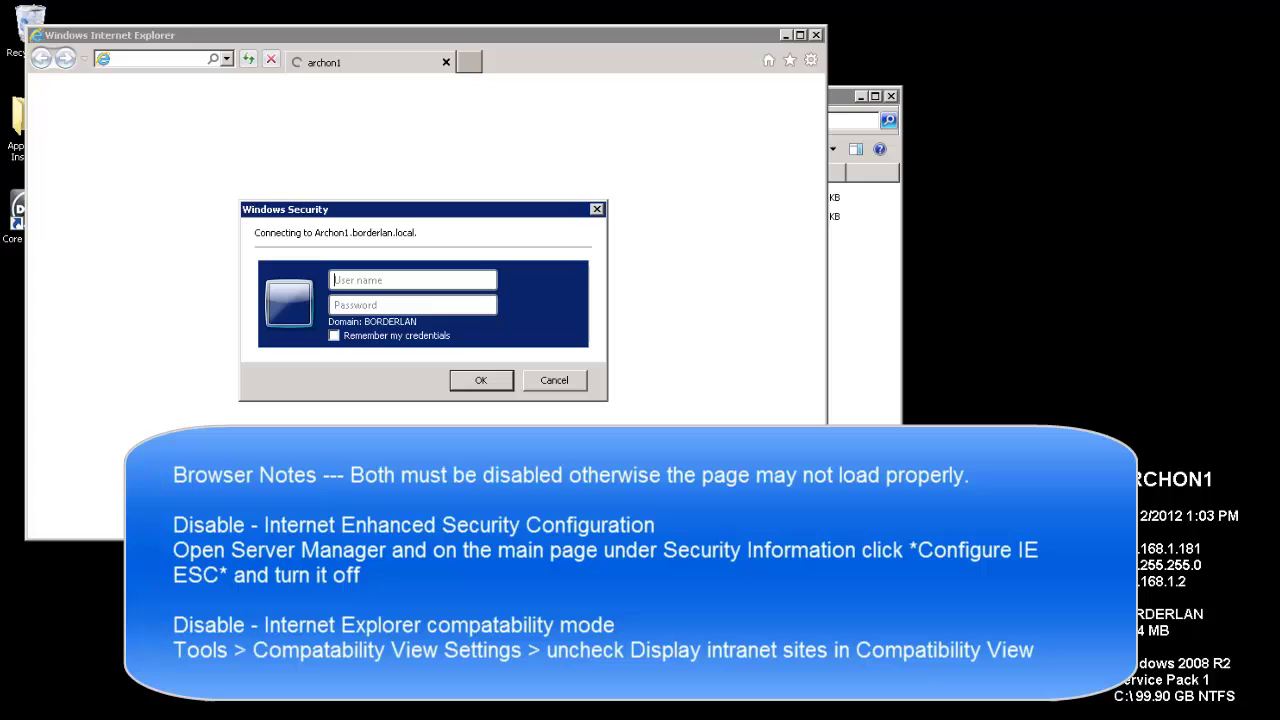
- Sign in to the ARCHON1 Core with the domain user name and account password
click(456, 281)
text(borderl)
key(BackSpace)
key(BackSpace)
key(BackSpace)
key(BackSpace)
key(BackSpace)
key(BackSpace)
key(BackSpace)
text(jeff)
key(Tab)
text(•••••••••••••)
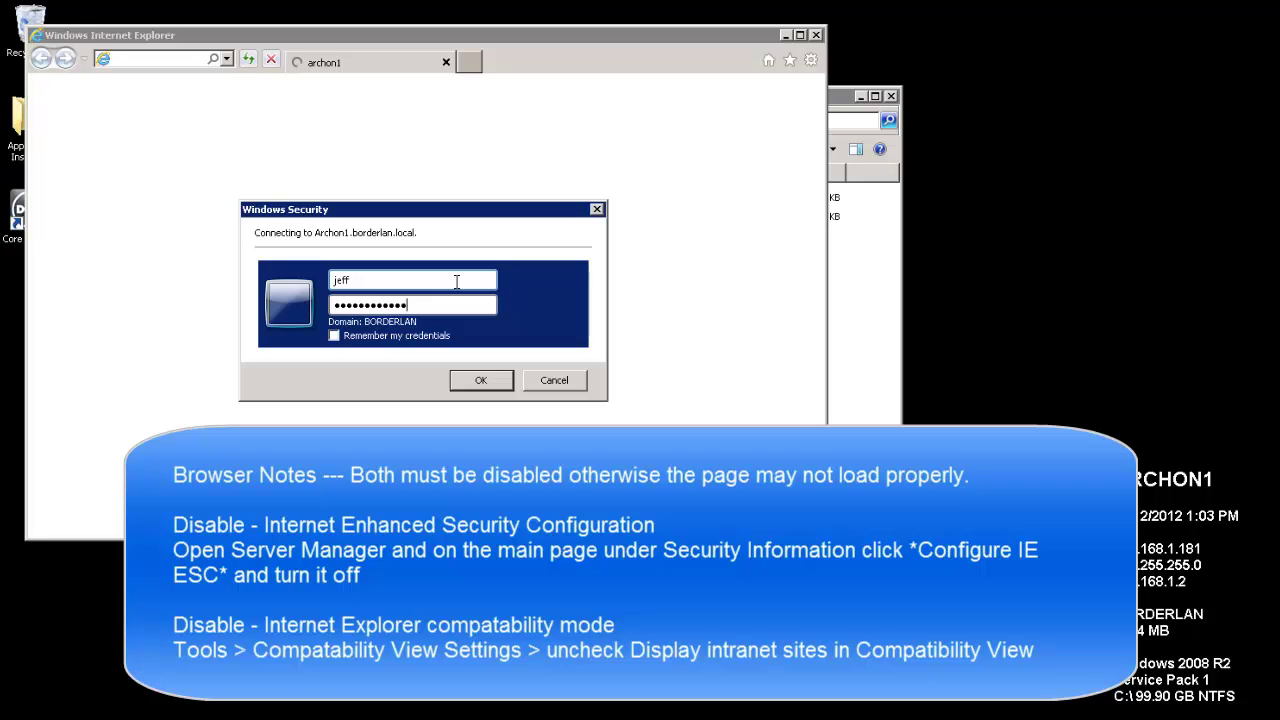
click(462, 380)
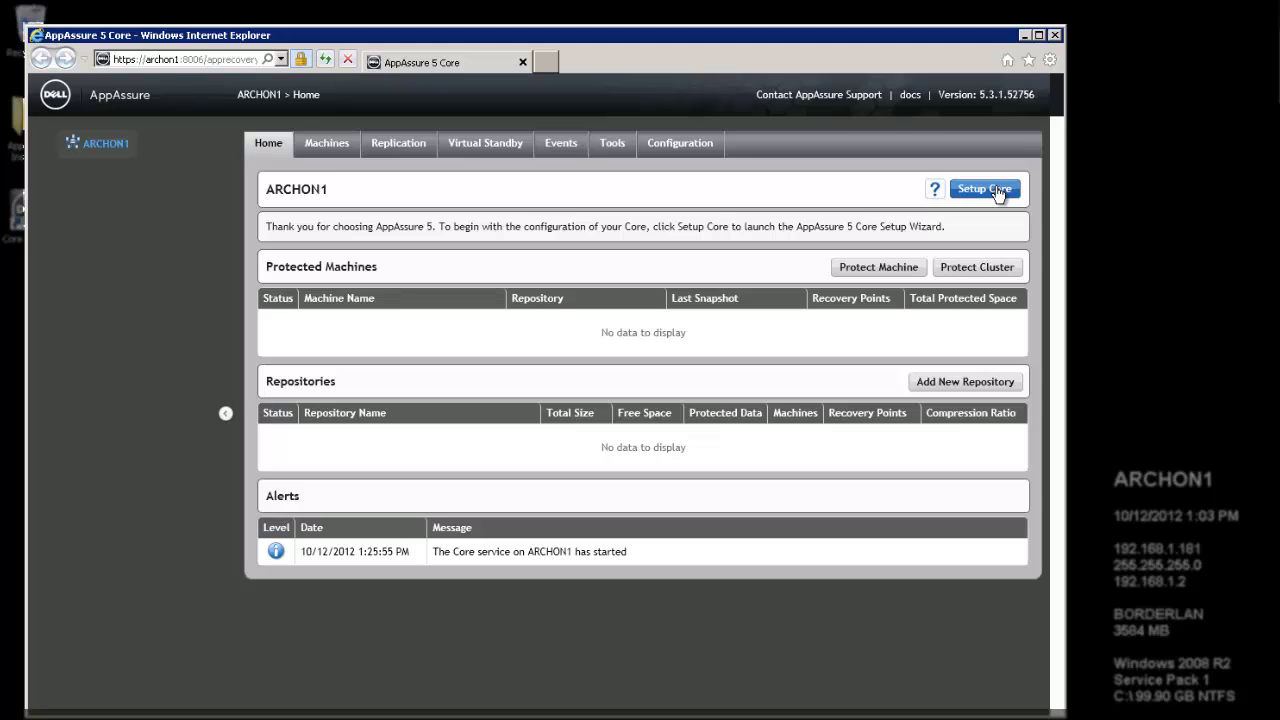
- Start the Core Setup Wizard from the Home tab and keep display name ARCHON1
click(997, 193)
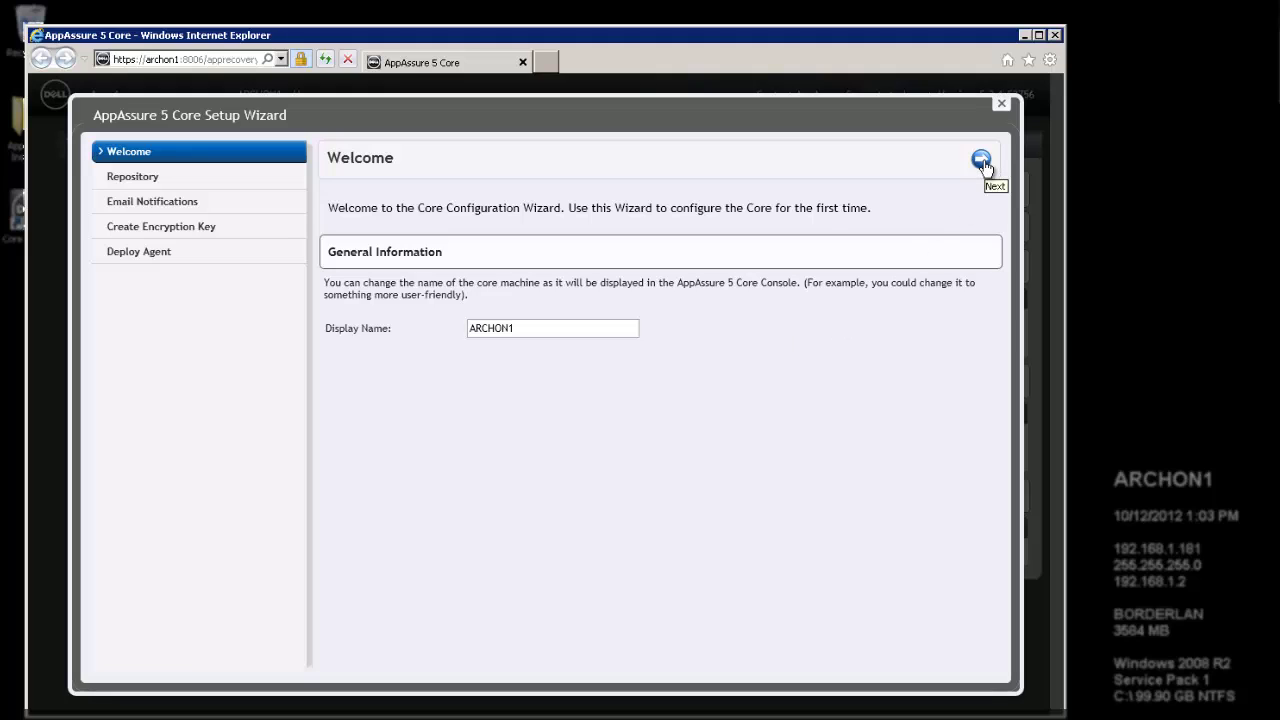
click(577, 328)
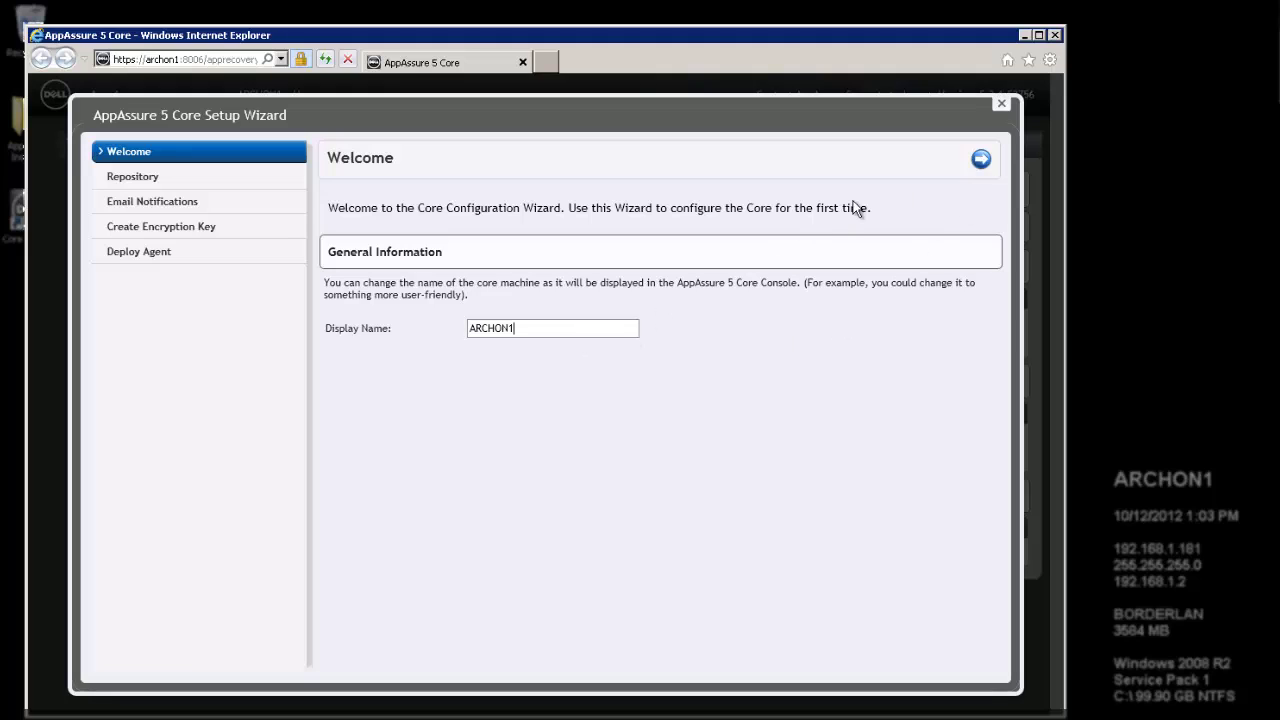
- Advance to the Repository page and begin adding a storage location to Repository 1
click(981, 162)
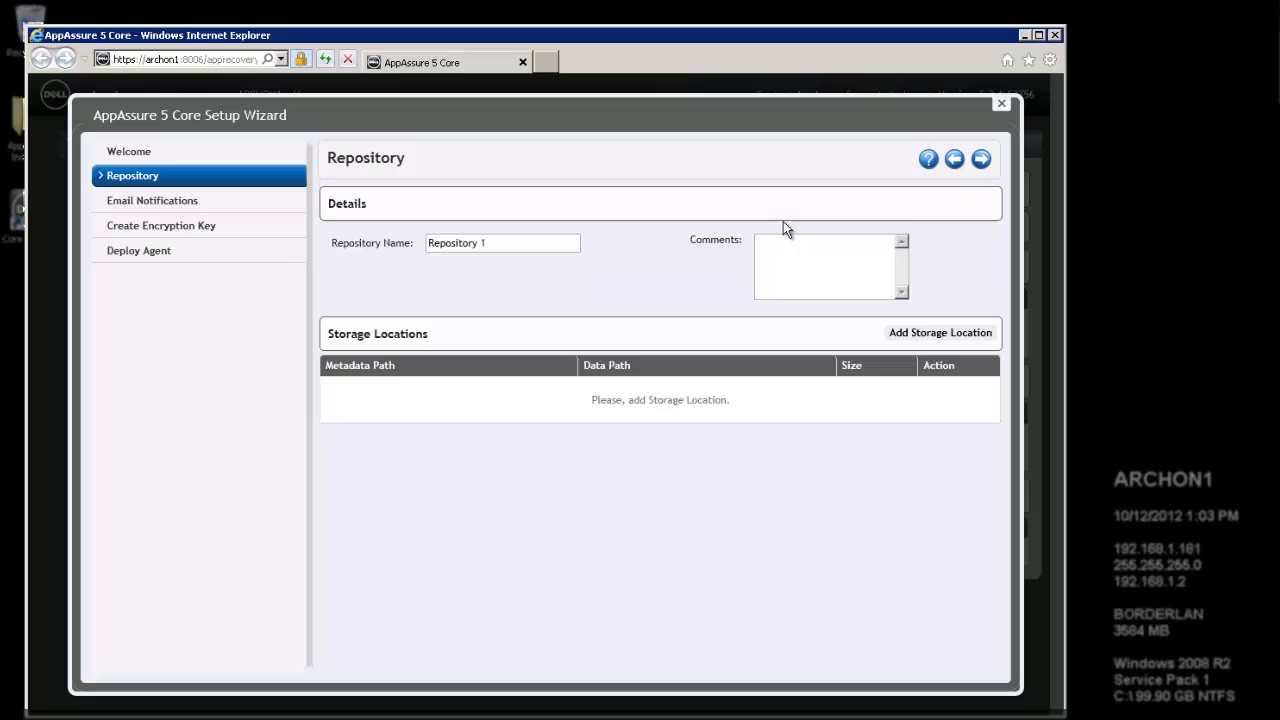
click(908, 330)
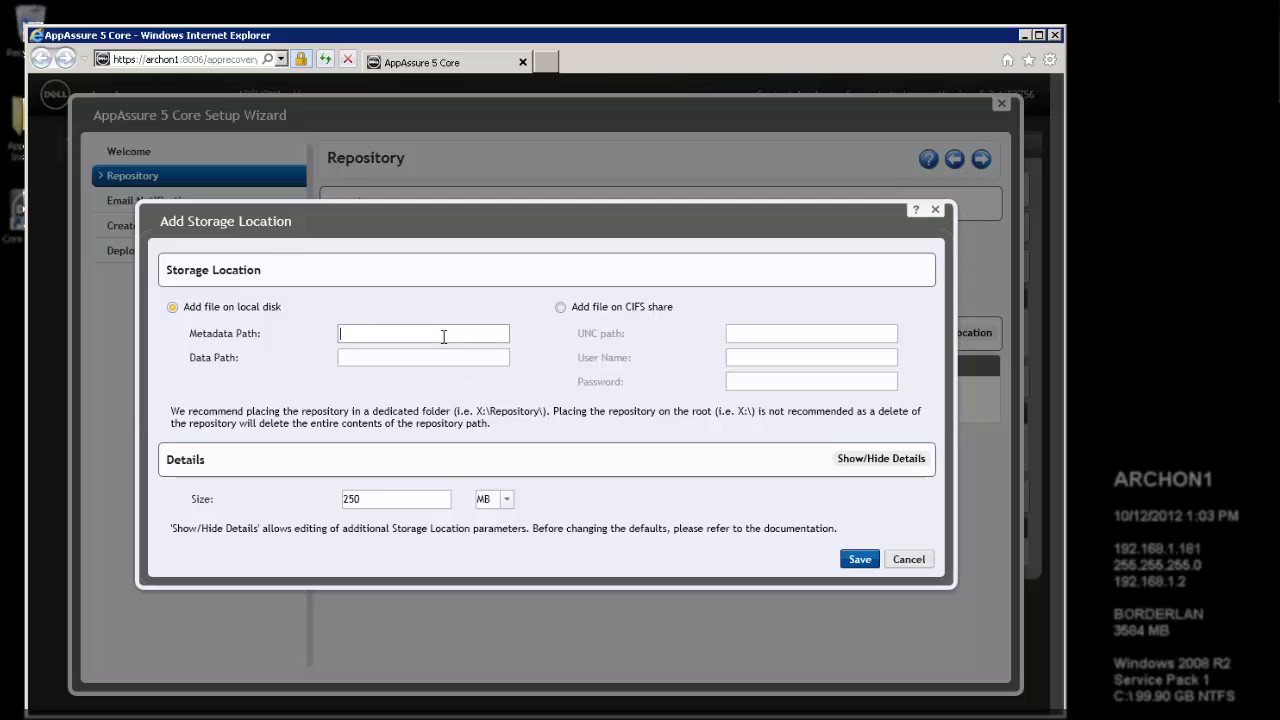
- Fill in Metadata Path c:\backup\meta\ and Data Path c:\backup\data\
text(c:\backup\meta\)
key(Tab)
text(c:\back)
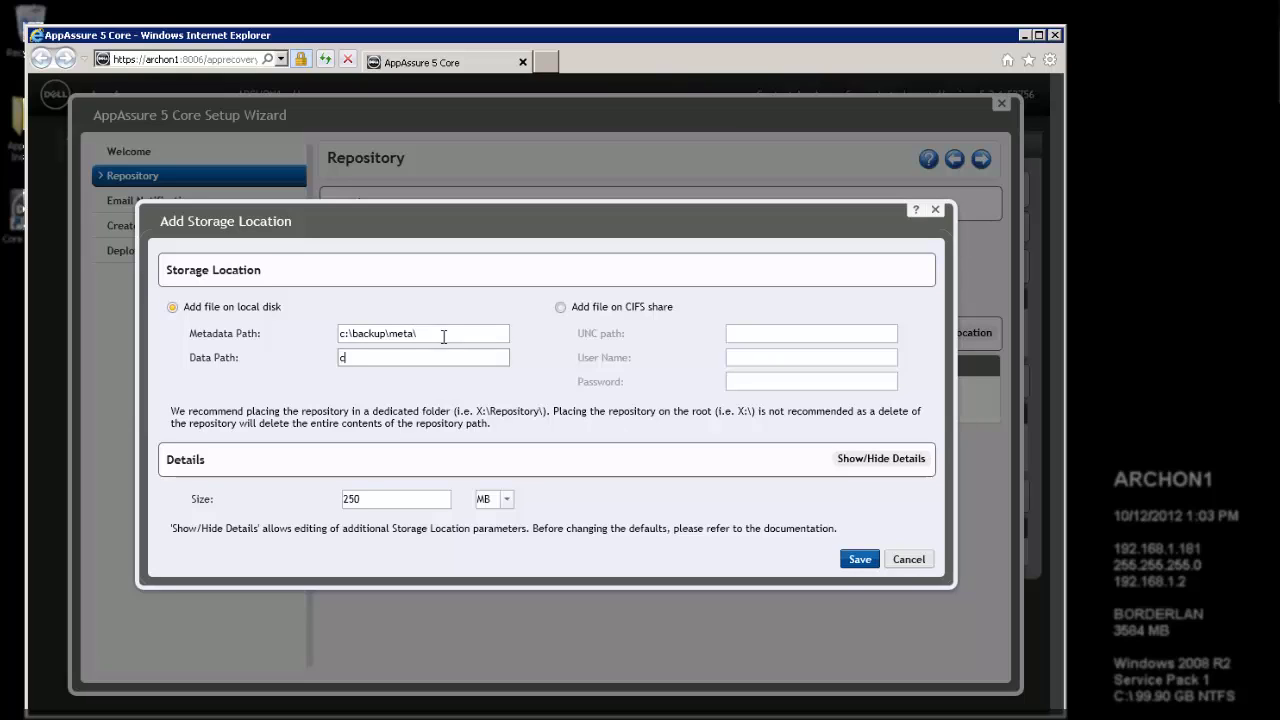
text(up\data\)
- Change the storage size from 250 MB to 10 GB and save the location
double_click(342, 503)
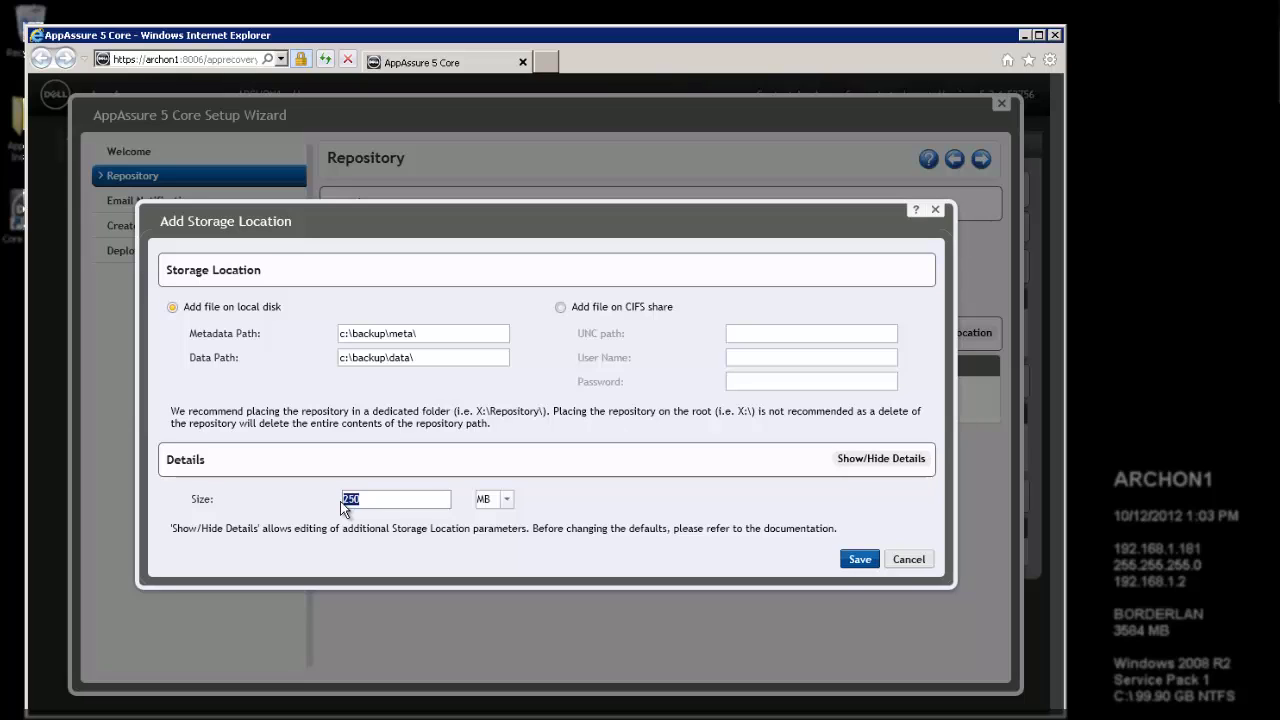
text(10)
click(505, 500)
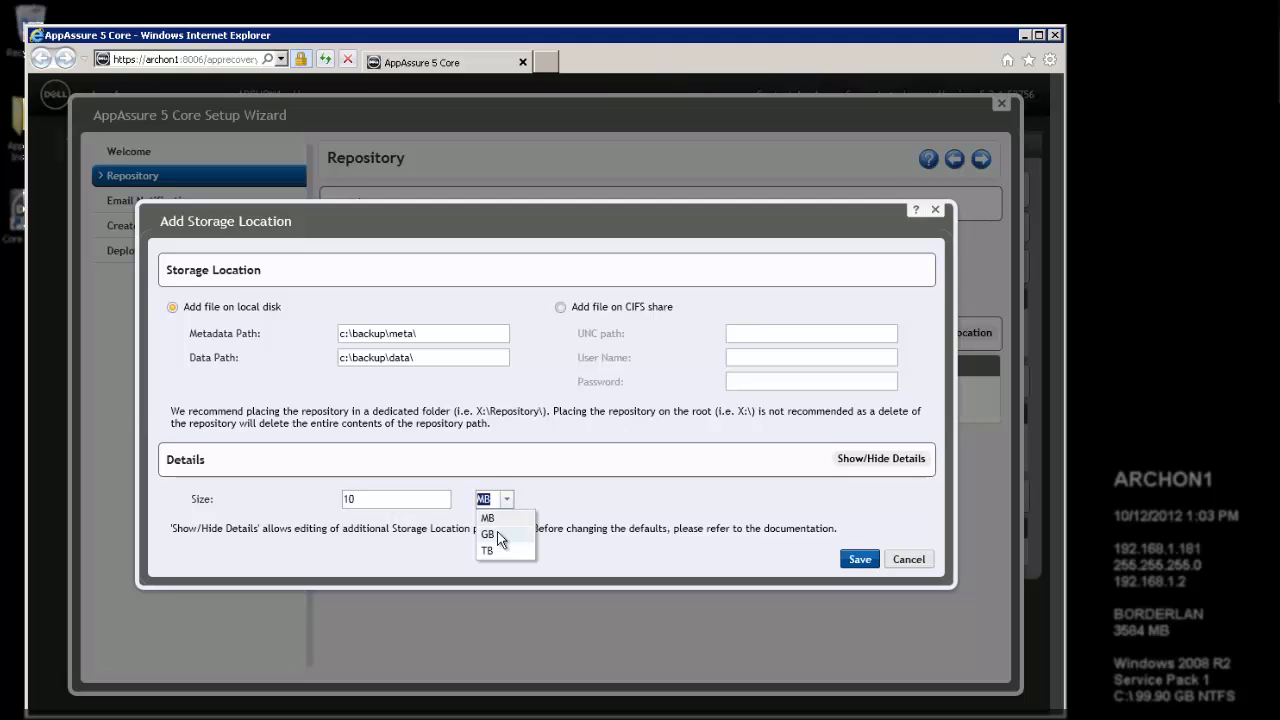
click(506, 533)
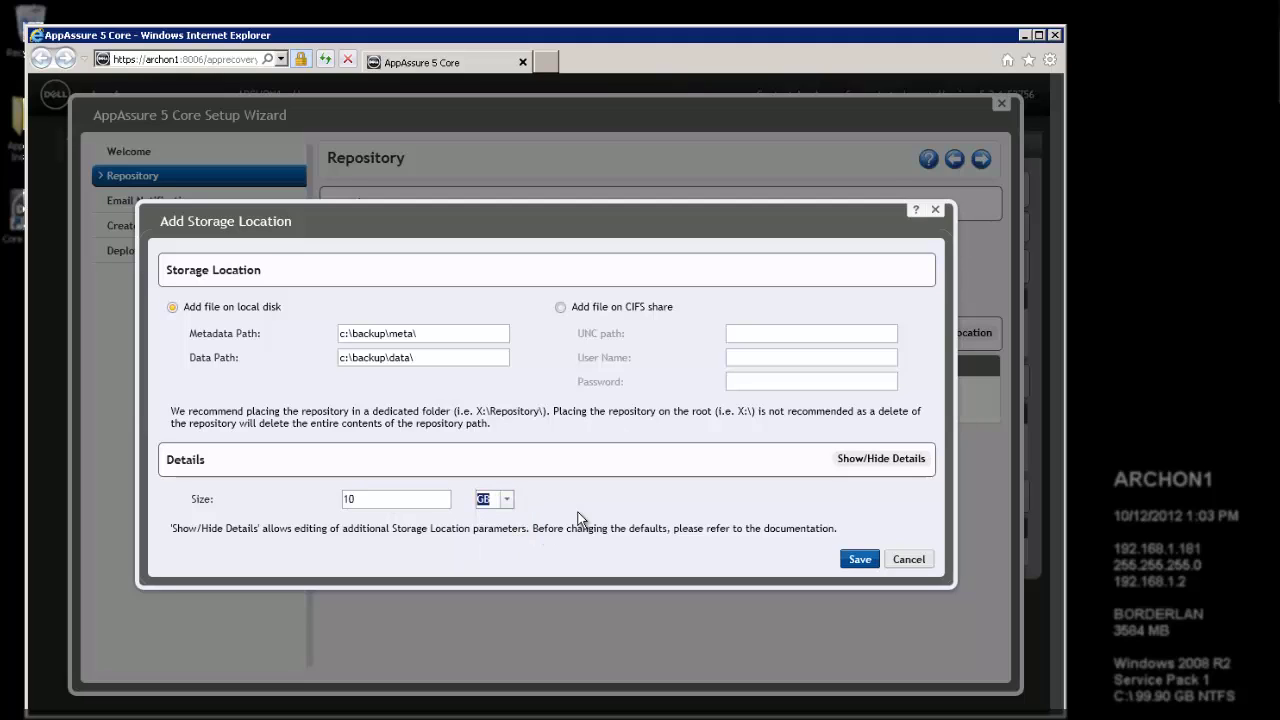
click(860, 560)
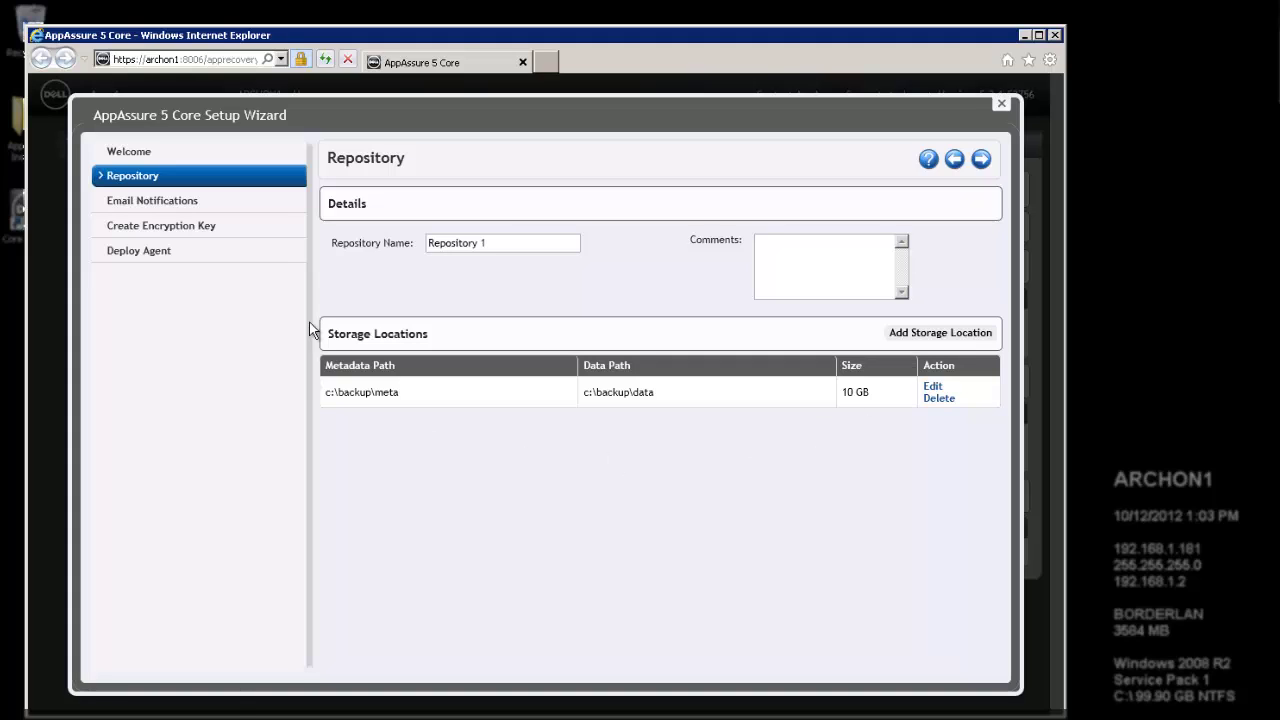
- Accept the repository page and skip Email Notifications, leaving them disabled
click(981, 161)
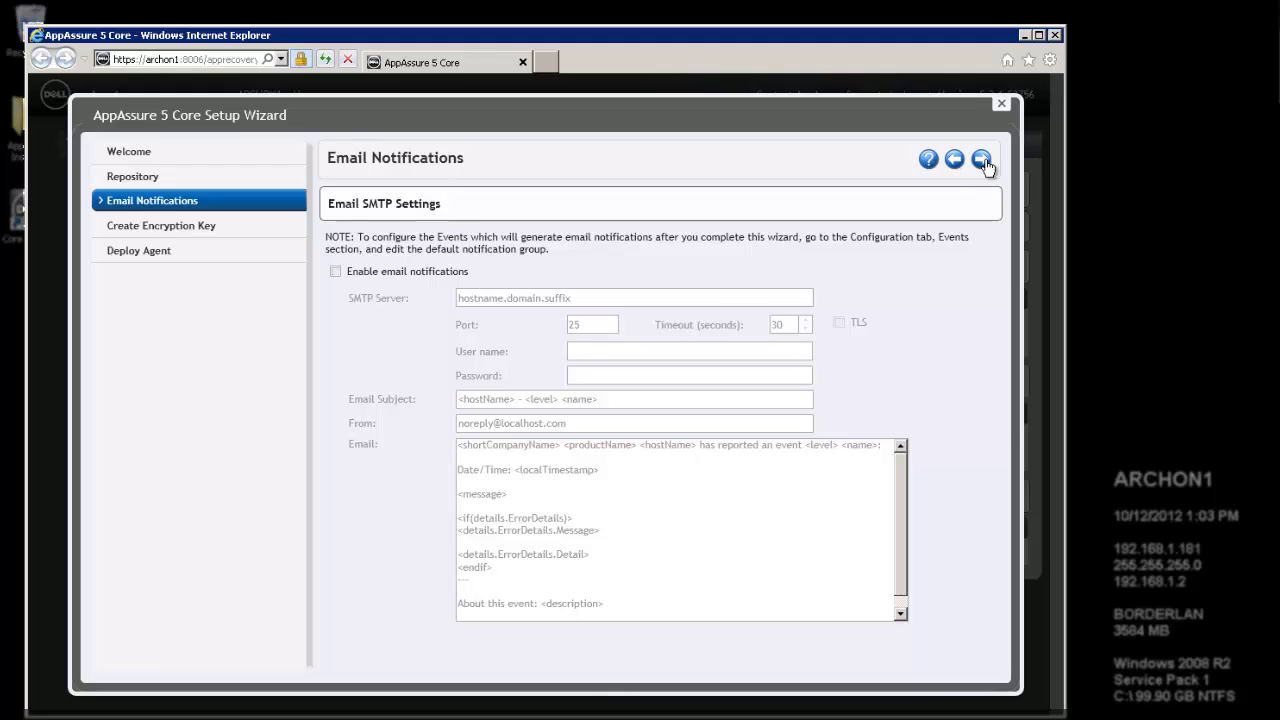
click(982, 161)
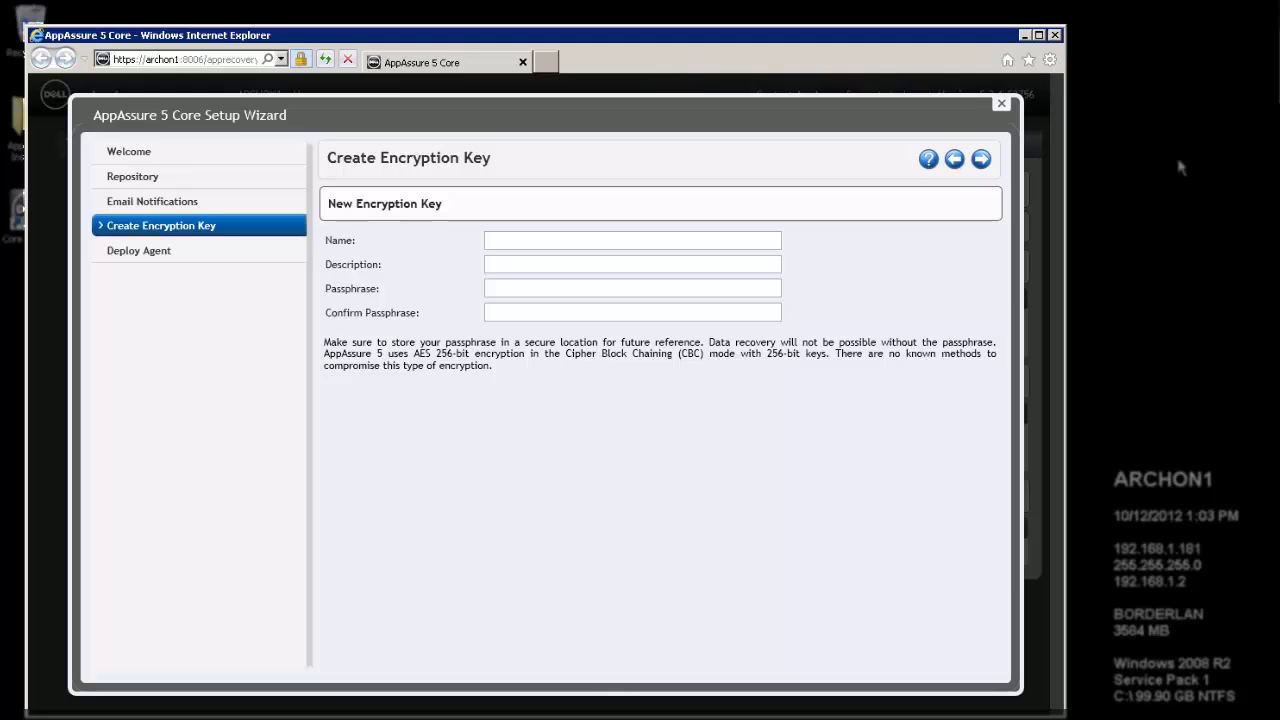
- Skip creating an encryption key and complete the wizard, showing Repository 1 on Home
click(981, 159)
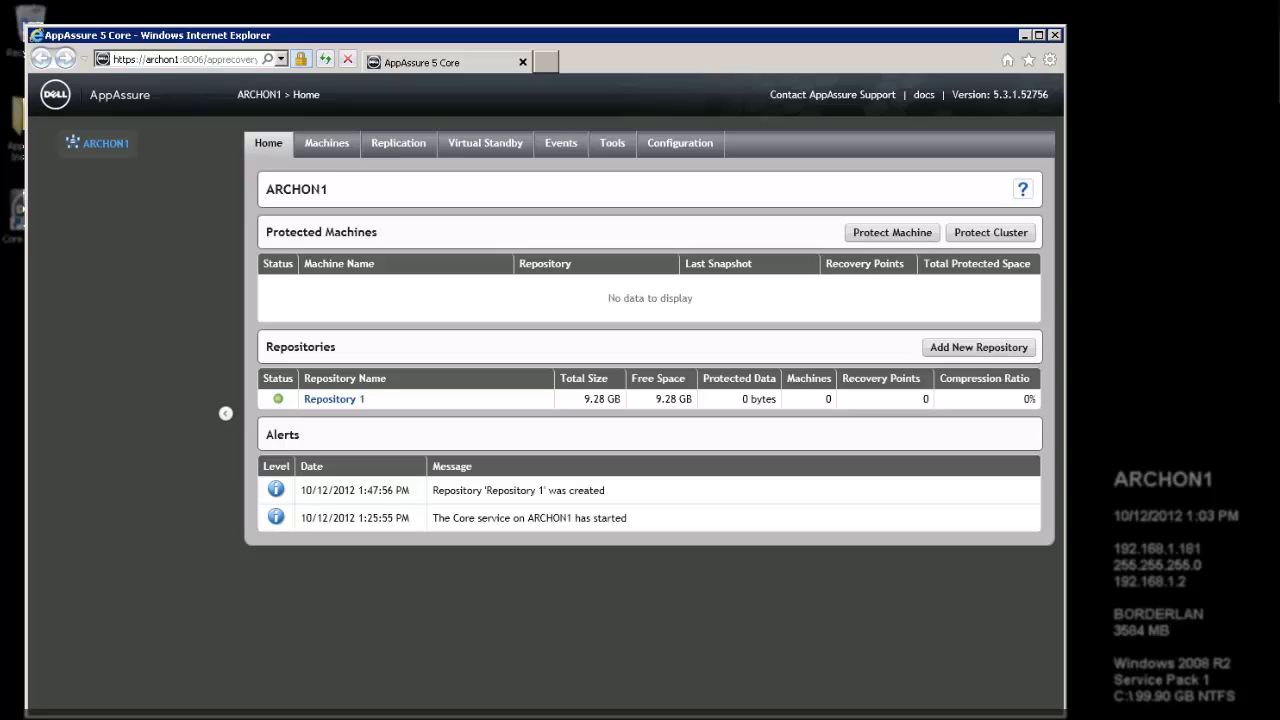
click(1023, 192)
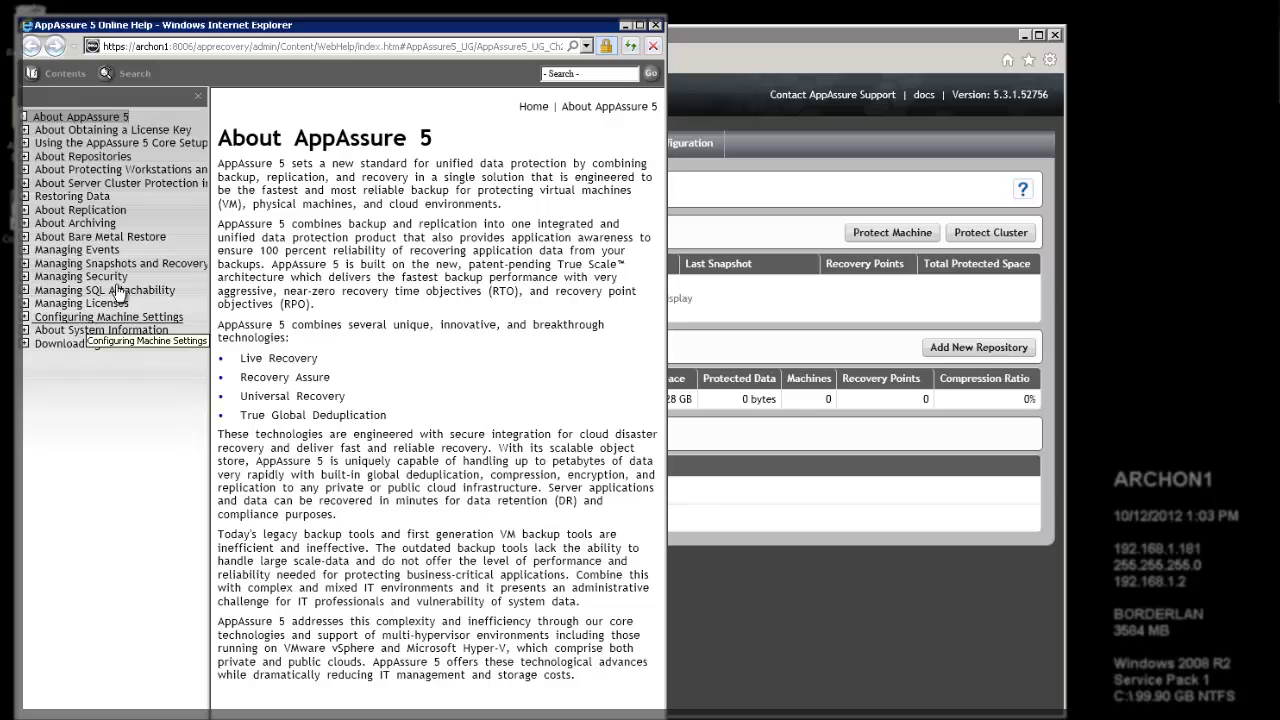
click(656, 26)
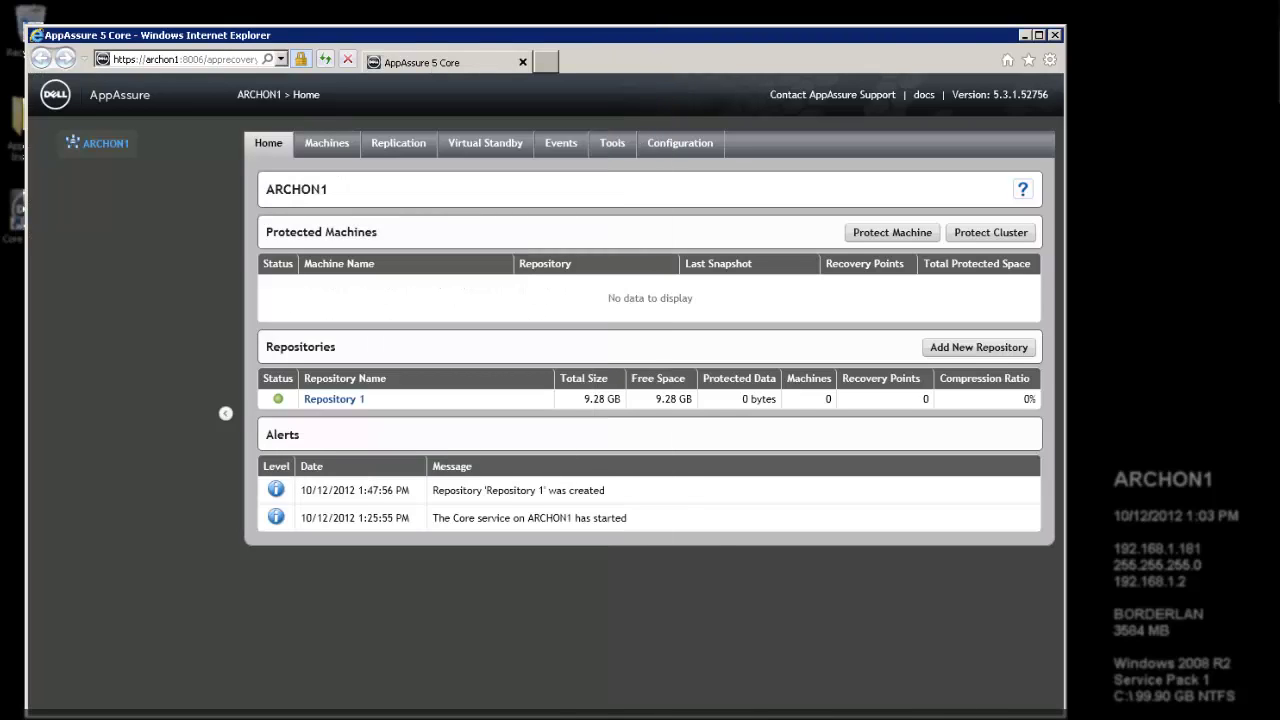